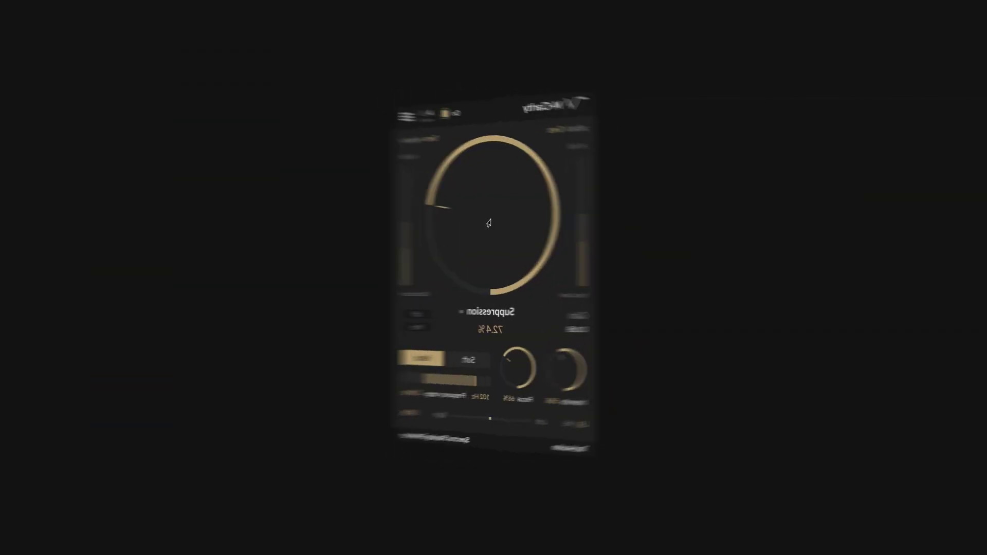
Adjust the Suppression amount and run the neural-network Mix Assist on the incoming audio.
{"action": "left_click_drag", "start_coordinate": [511, 272], "coordinate": [511, 247]}
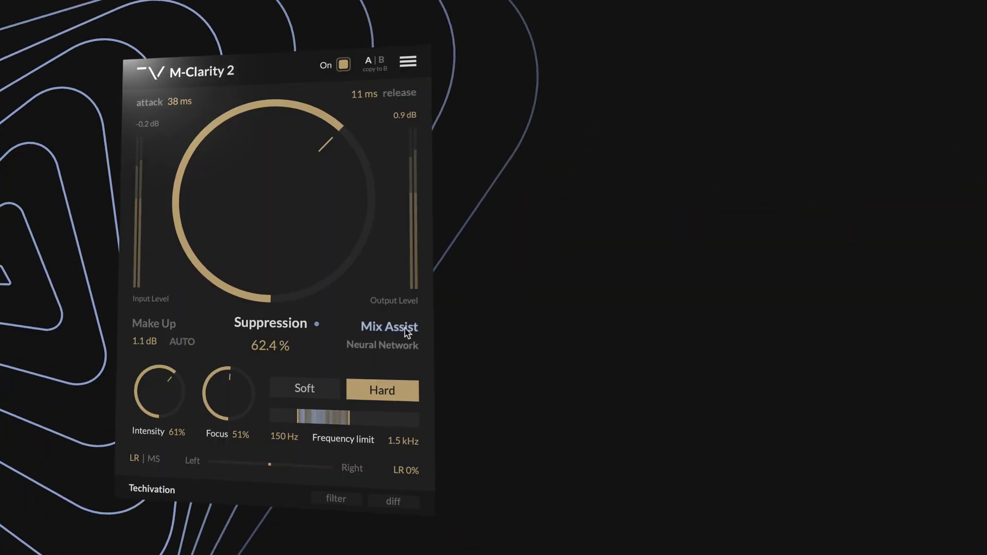
{"action": "left_click", "coordinate": [408, 331]}
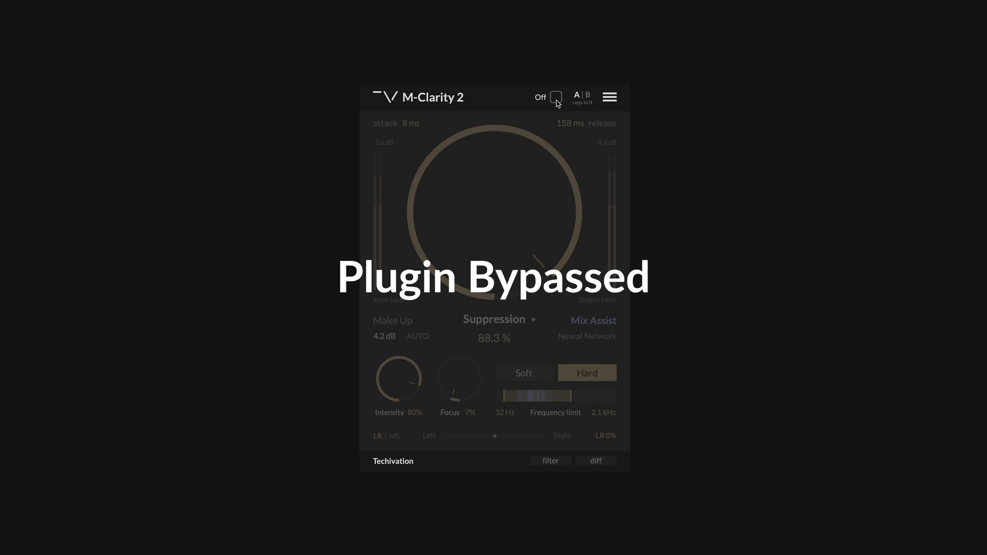
Compare the processed and bypassed sound by repeatedly switching the plugin on and off.
{"action": "left_click", "coordinate": [556, 98]}
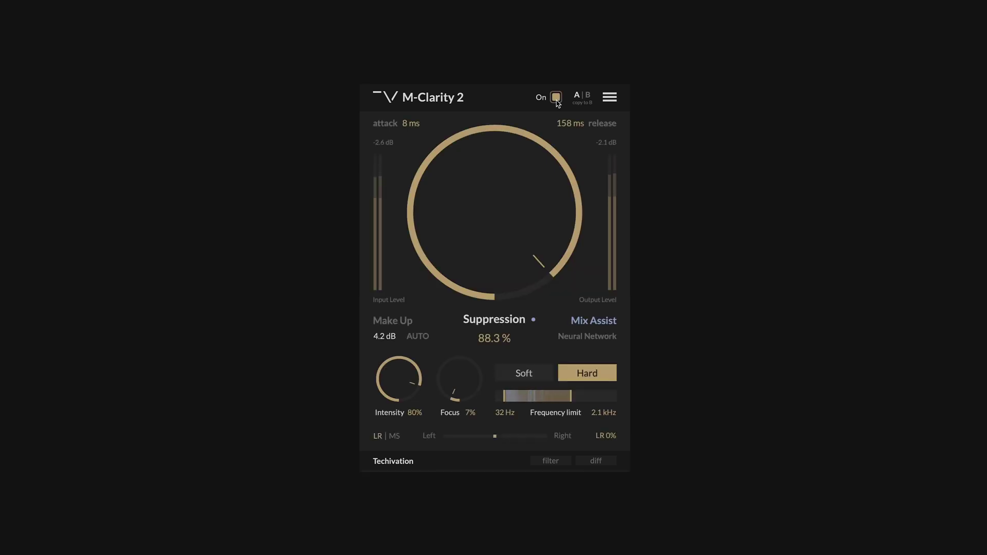
{"action": "left_click", "coordinate": [557, 99]}
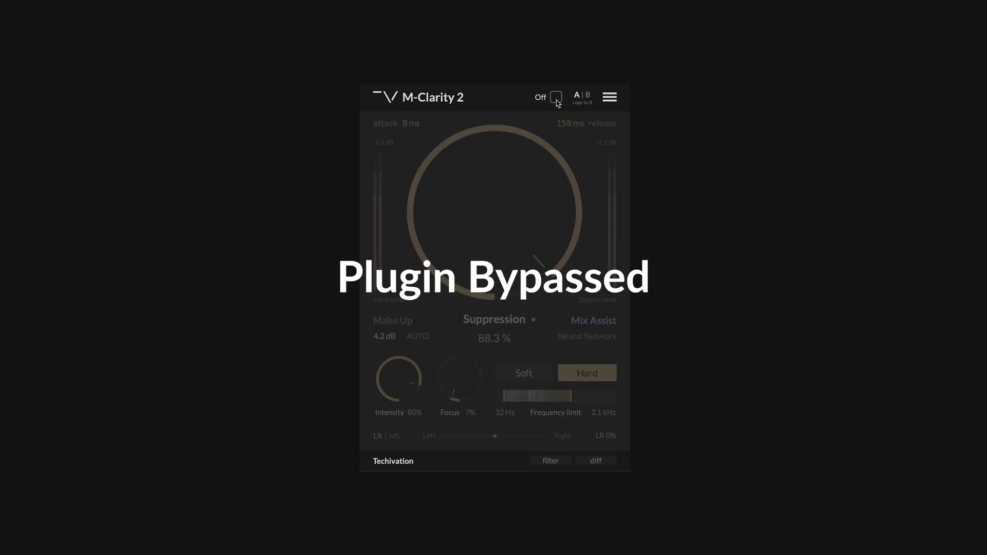
{"action": "left_click", "coordinate": [557, 99]}
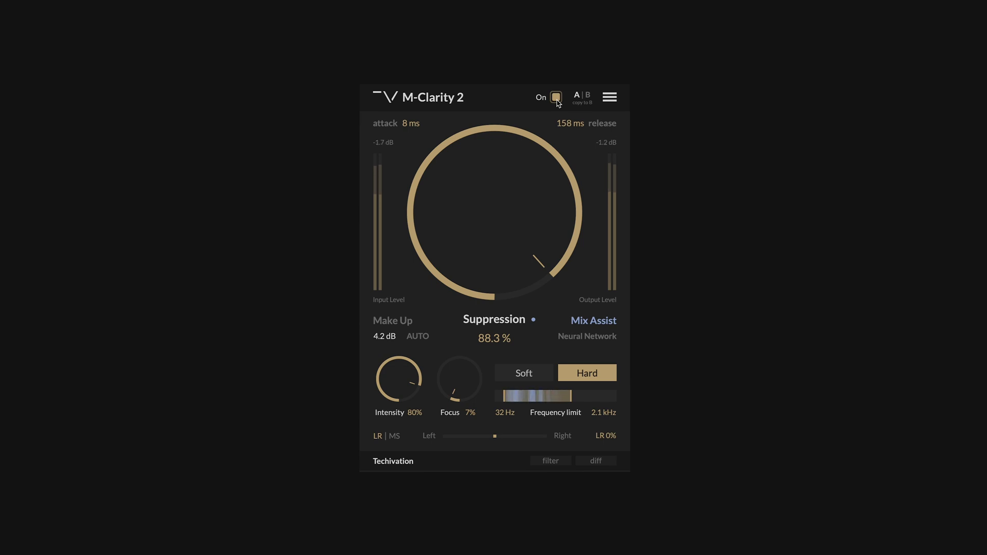
{"action": "left_click", "coordinate": [556, 98]}
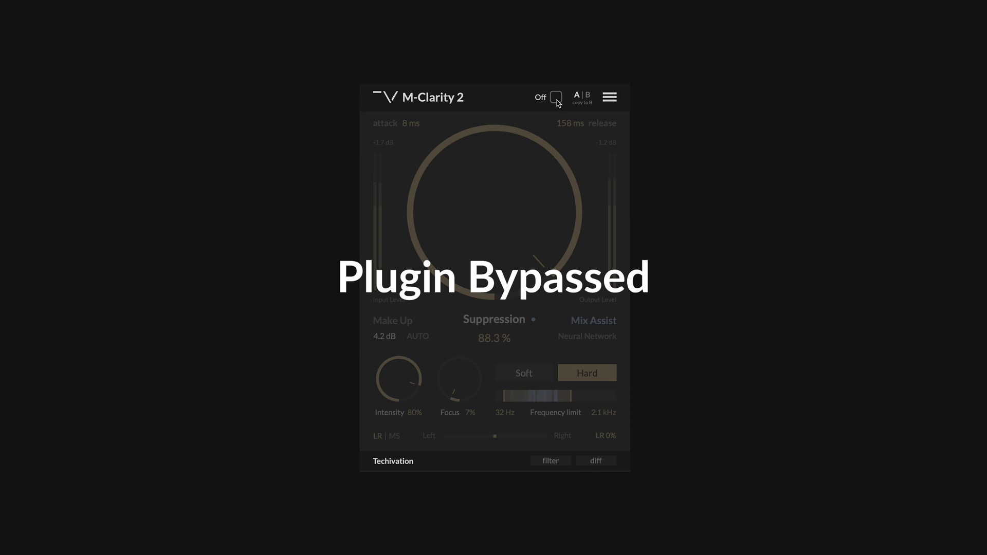
{"action": "left_click", "coordinate": [556, 97]}
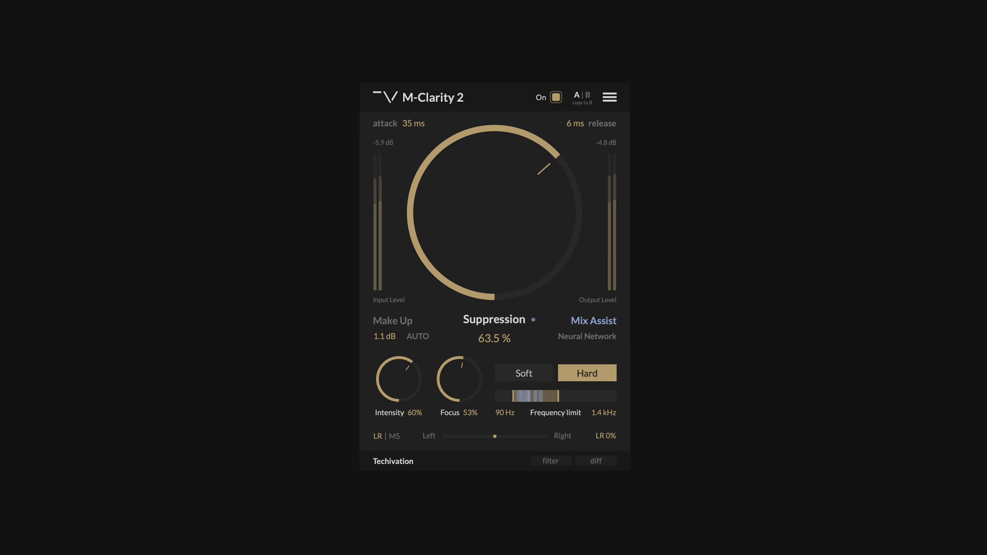
Set Suppression to 88.4 %, Intensity to 89 % and Focus to 20 %, with automatic make-up gain applied.
{"action": "mouse_move", "coordinate": [537, 272]}
{"action": "left_mouse_down"}
{"action": "mouse_move", "coordinate": [549, 249]}
{"action": "mouse_move", "coordinate": [546, 258]}
{"action": "left_mouse_up"}
{"action": "left_click_drag", "start_coordinate": [446, 394], "coordinate": [450, 427]}
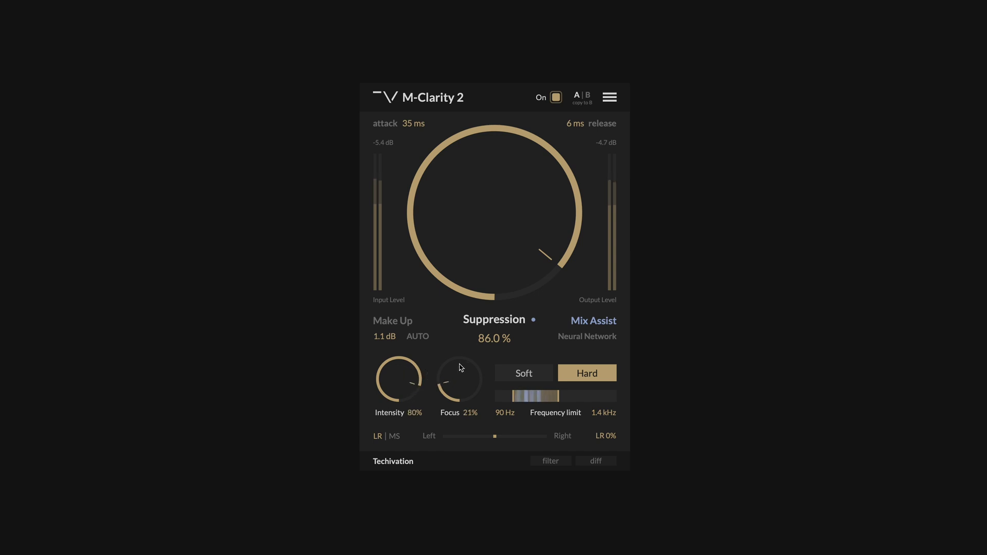
{"action": "left_click_drag", "start_coordinate": [405, 379], "coordinate": [395, 375]}
{"action": "left_click", "coordinate": [418, 336]}
{"action": "left_click_drag", "start_coordinate": [481, 271], "coordinate": [483, 268]}
Compare the bypassed sound with the stronger suppression settings by toggling the plugin's on/off state several times.
{"action": "left_click", "coordinate": [558, 98]}
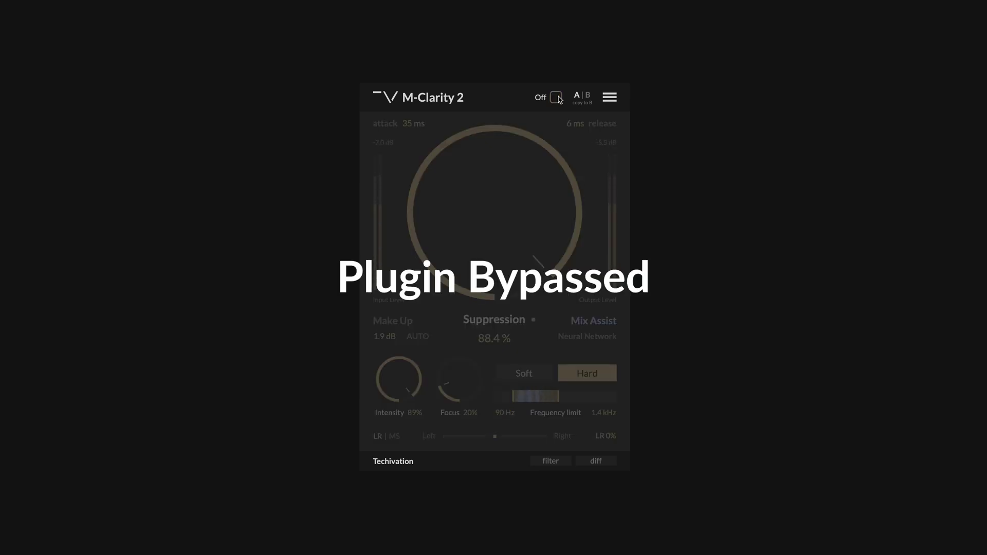
{"action": "left_click", "coordinate": [559, 98]}
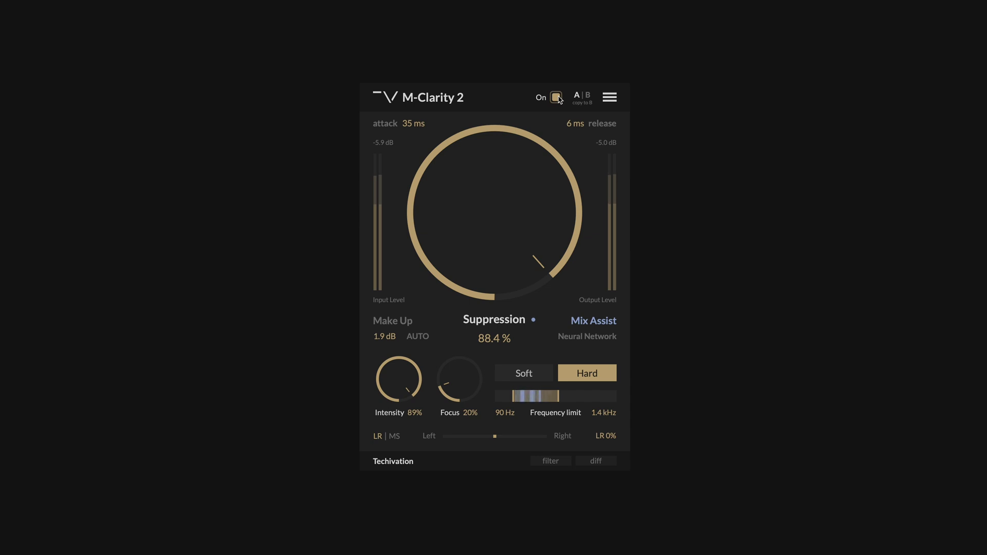
{"action": "left_click", "coordinate": [558, 98]}
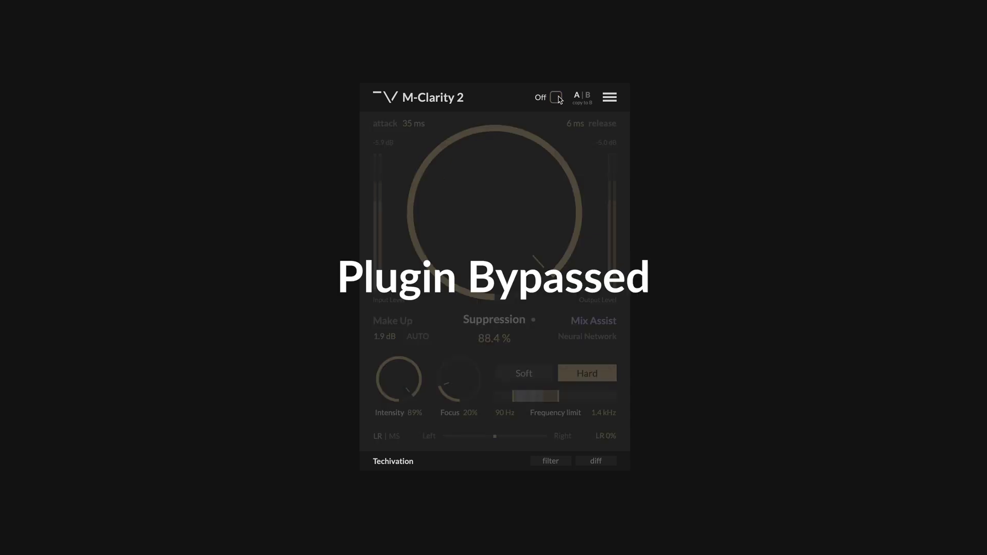
{"action": "left_click", "coordinate": [557, 98]}
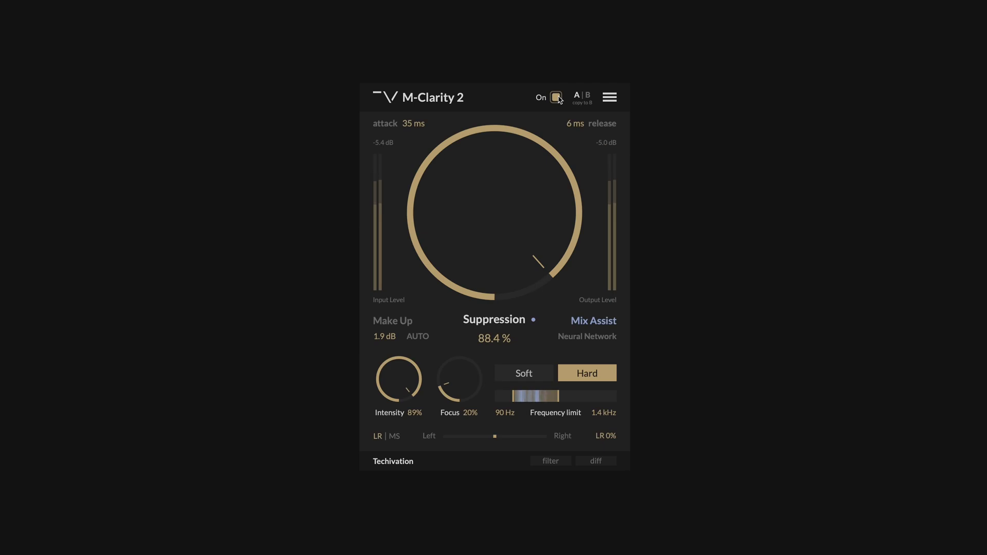
{"action": "left_click", "coordinate": [557, 98]}
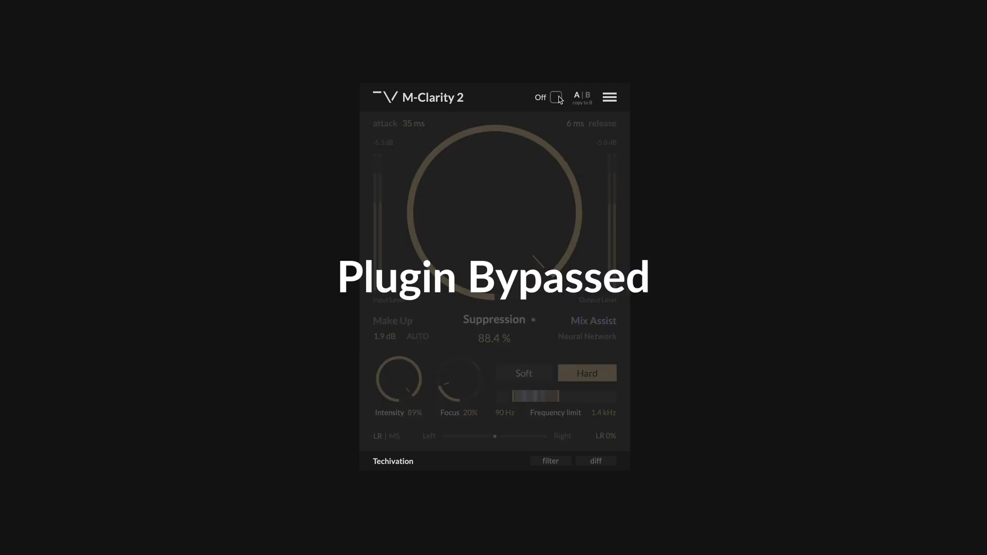
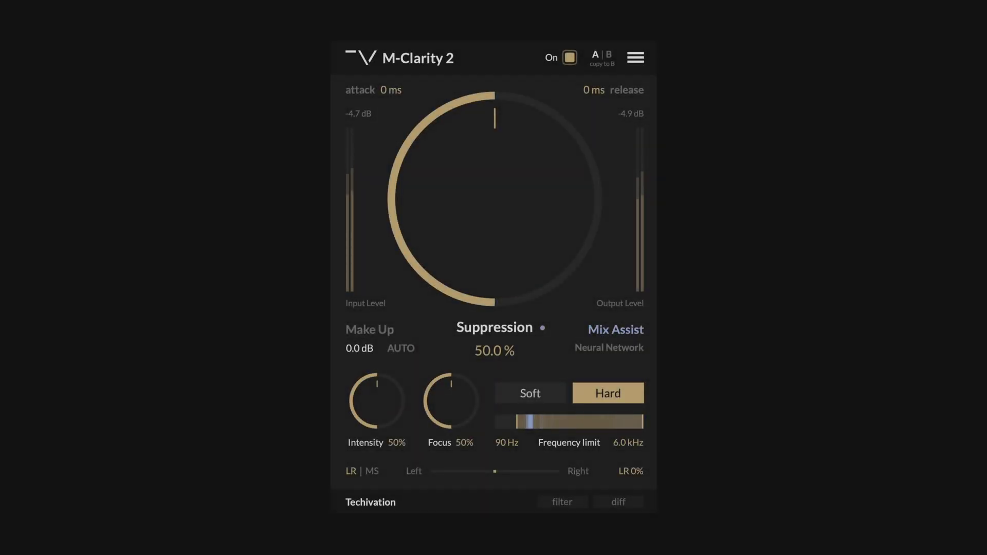
Raise Suppression to about 60.3 % and run Mix Assist to generate new settings.
{"action": "mouse_move", "coordinate": [499, 238]}
{"action": "left_mouse_down"}
{"action": "mouse_move", "coordinate": [498, 205]}
{"action": "mouse_move", "coordinate": [507, 214]}
{"action": "left_mouse_up"}
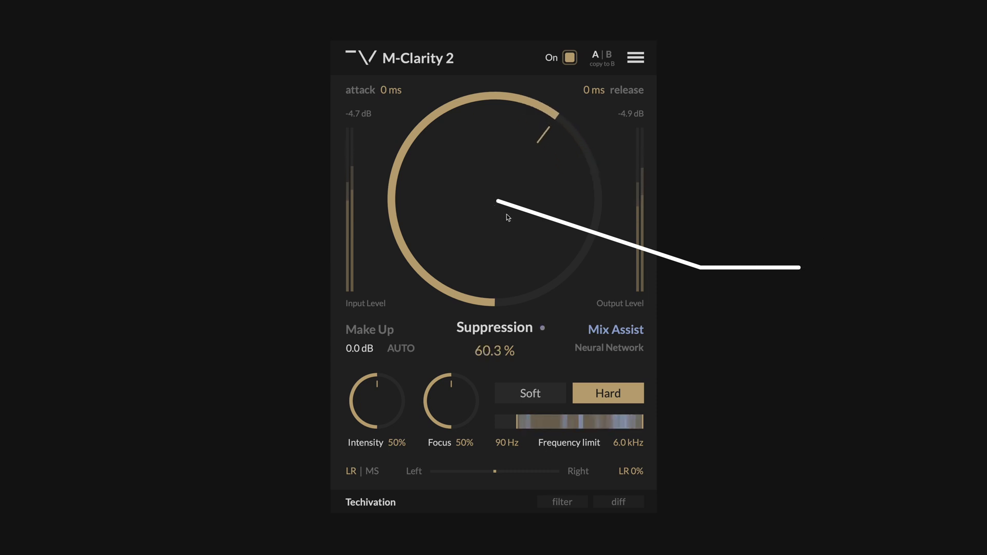
{"action": "left_click", "coordinate": [640, 336]}
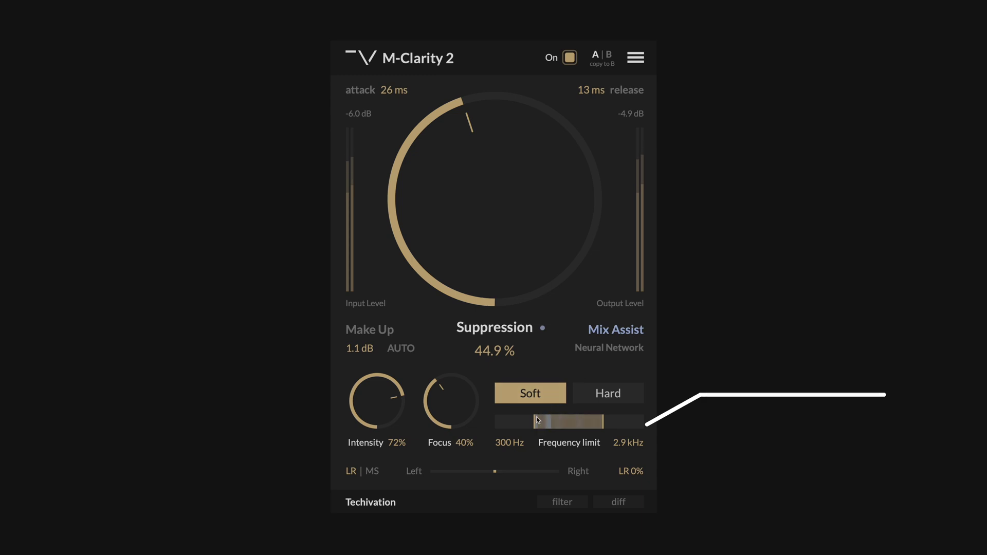
Set the frequency limit to 70 Hz–6.0 kHz and check the Adaptive Range option.
{"action": "left_click_drag", "start_coordinate": [533, 423], "coordinate": [500, 428]}
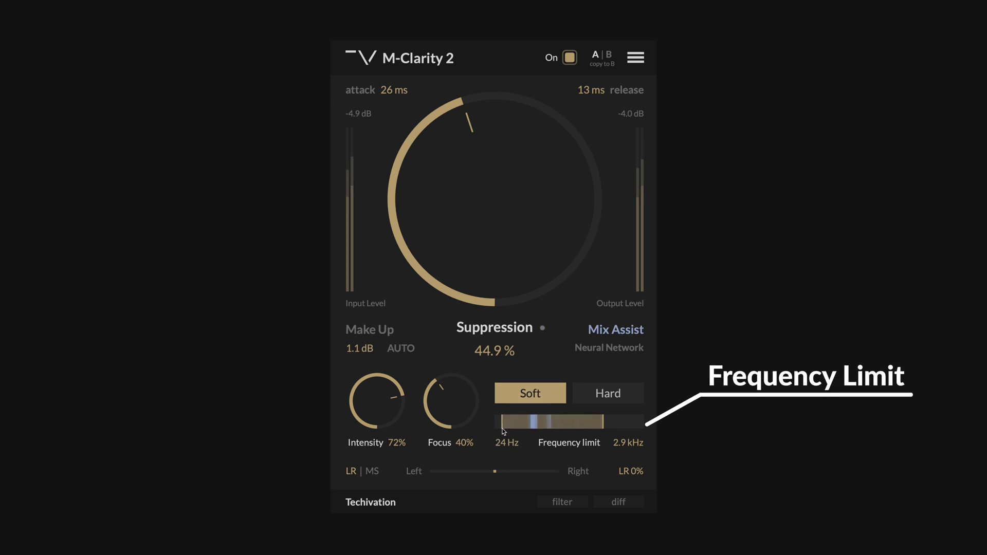
{"action": "left_click_drag", "start_coordinate": [604, 422], "coordinate": [628, 421]}
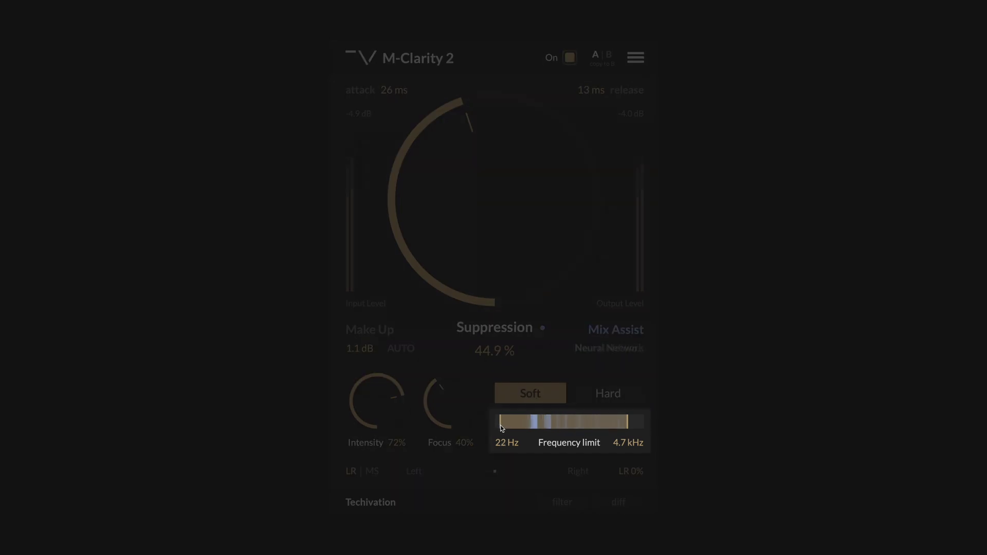
{"action": "left_click_drag", "start_coordinate": [501, 424], "coordinate": [515, 424]}
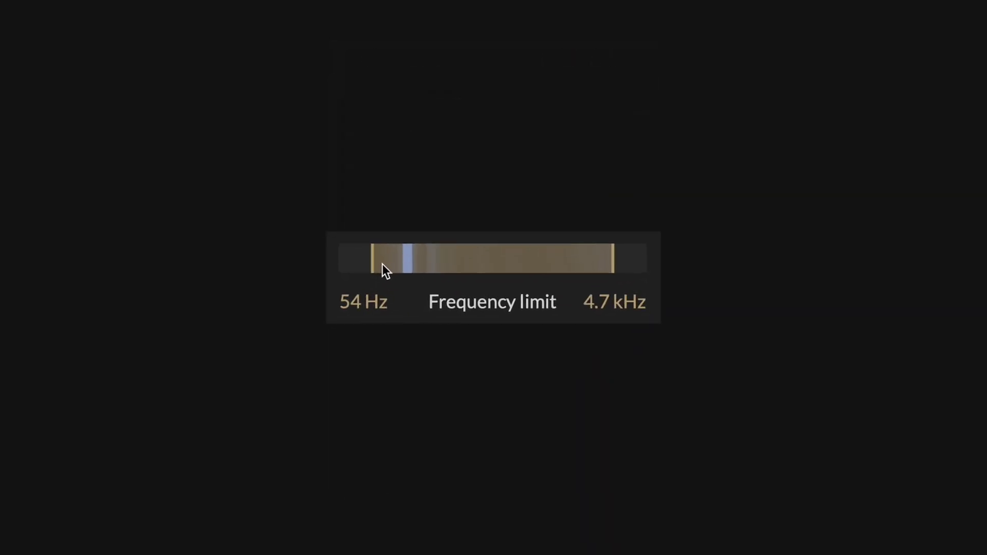
{"action": "left_click_drag", "start_coordinate": [381, 264], "coordinate": [388, 265]}
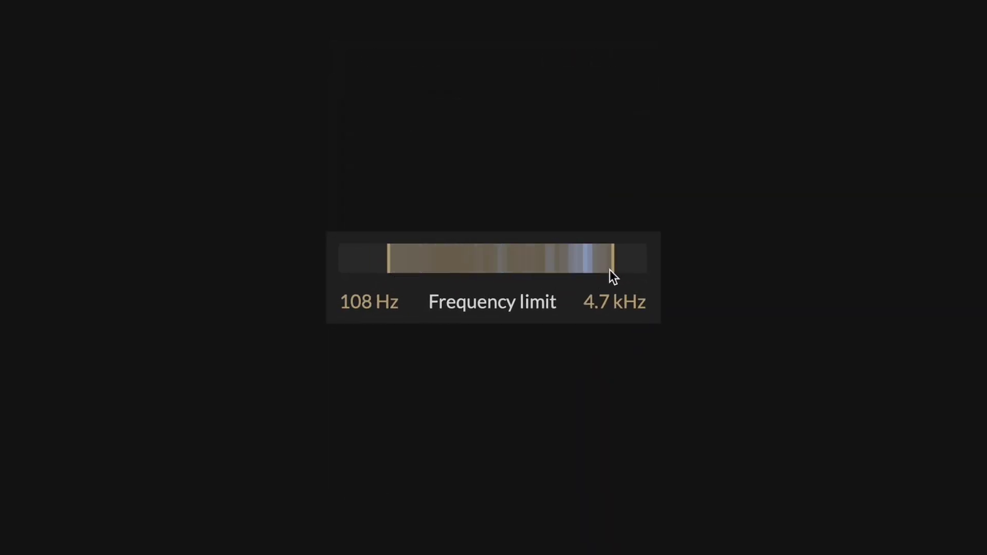
{"action": "left_click_drag", "start_coordinate": [612, 269], "coordinate": [643, 265]}
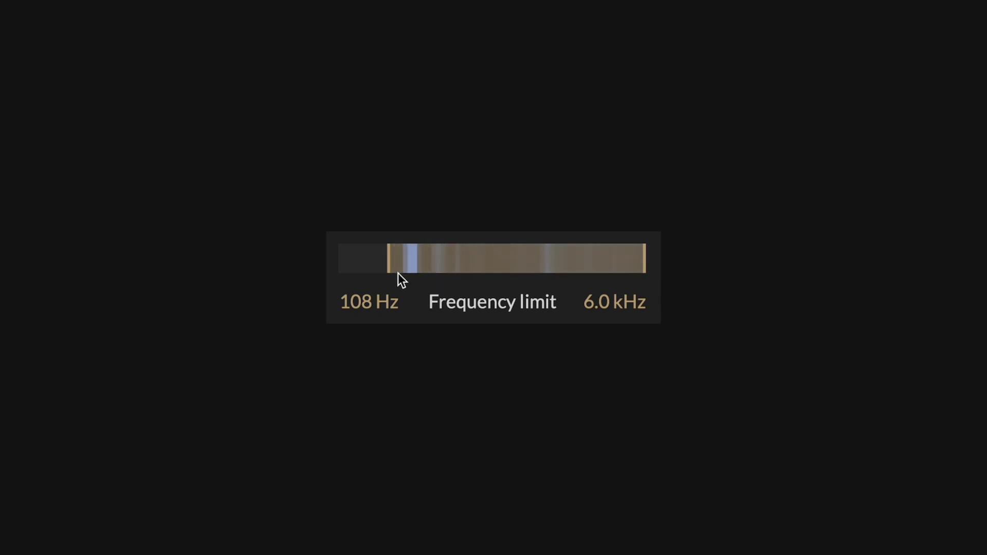
{"action": "left_click_drag", "start_coordinate": [387, 274], "coordinate": [377, 274]}
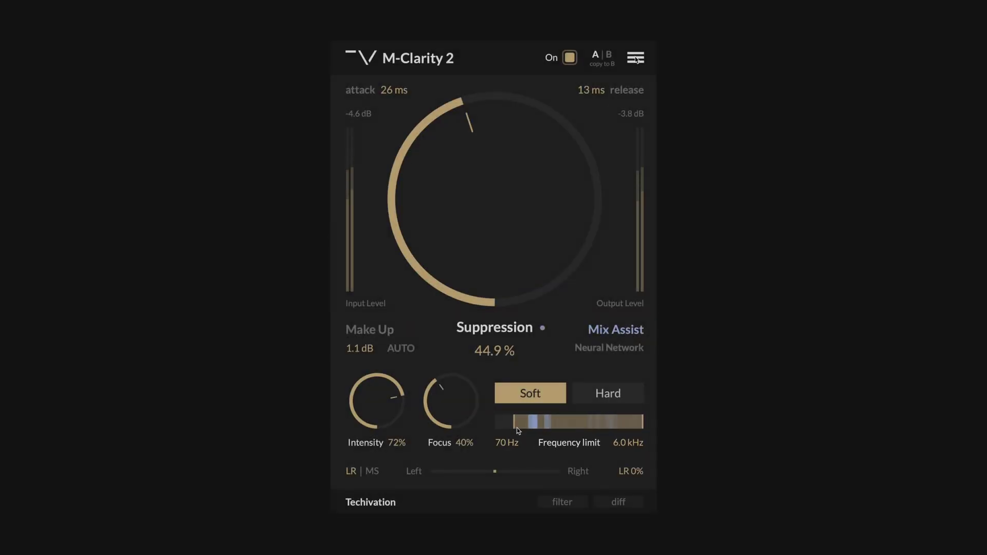
{"action": "left_click", "coordinate": [636, 58]}
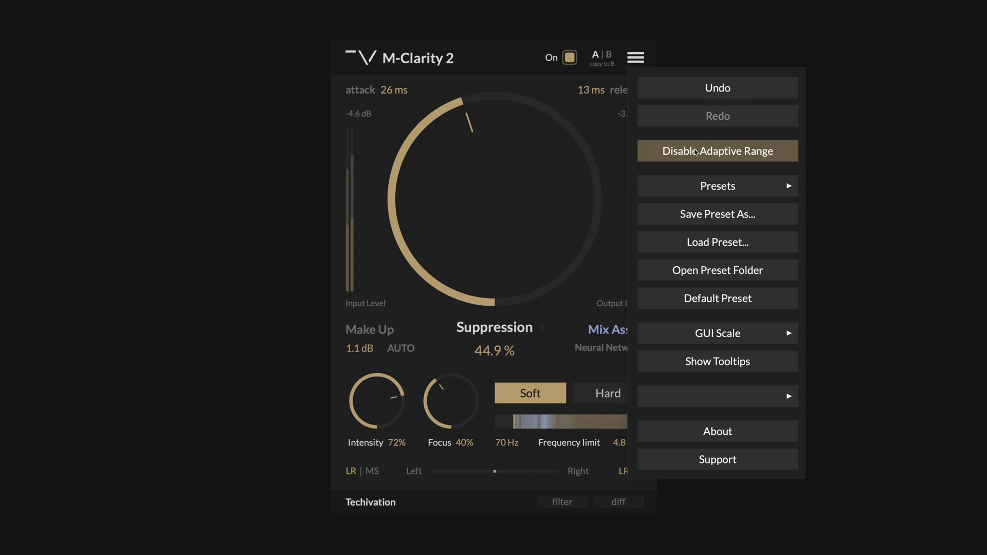
{"action": "left_click", "coordinate": [636, 58]}
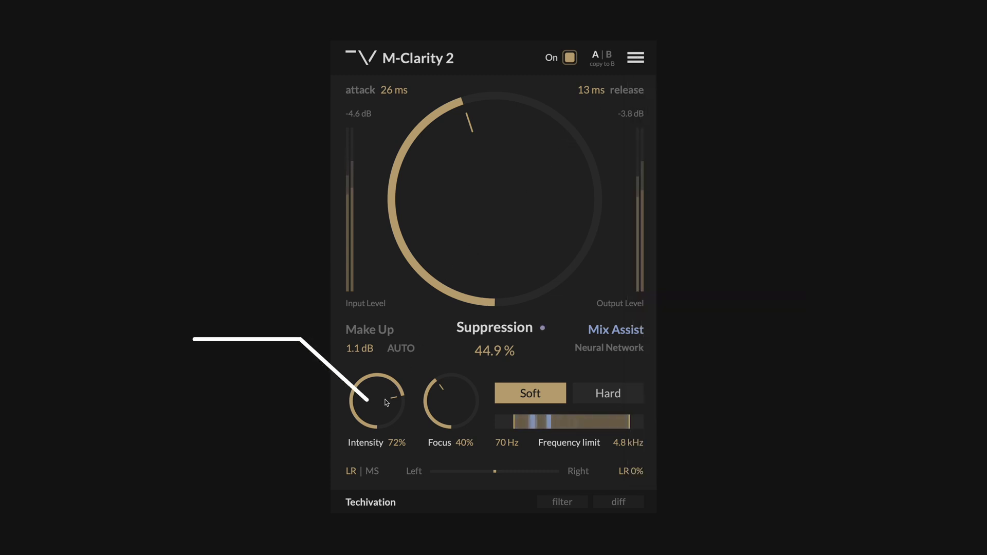
Raise Intensity to 83 % and set Focus to 55 %.
{"action": "mouse_move", "coordinate": [386, 406]}
{"action": "left_mouse_down"}
{"action": "mouse_move", "coordinate": [384, 418]}
{"action": "mouse_move", "coordinate": [378, 389]}
{"action": "left_mouse_up"}
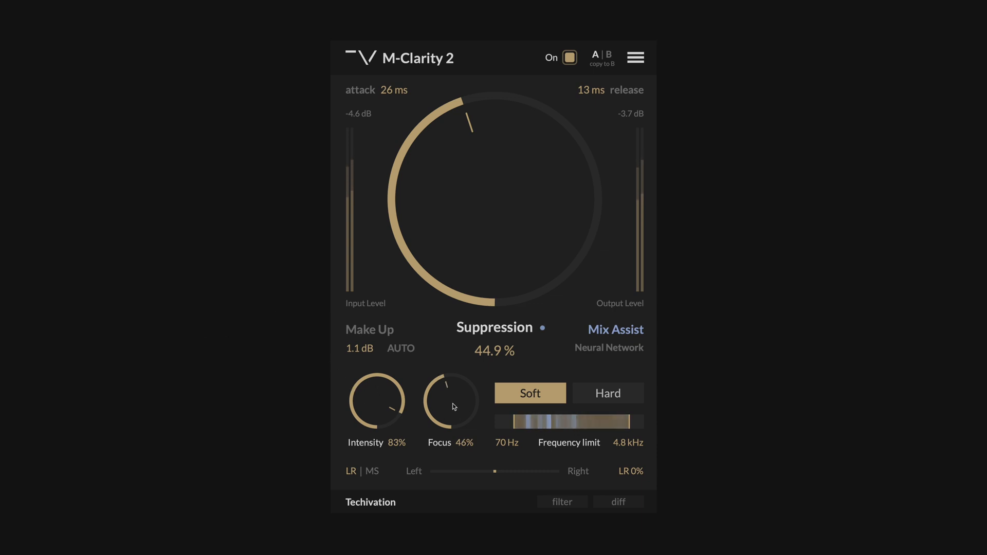
{"action": "left_click_drag", "start_coordinate": [452, 403], "coordinate": [450, 382]}
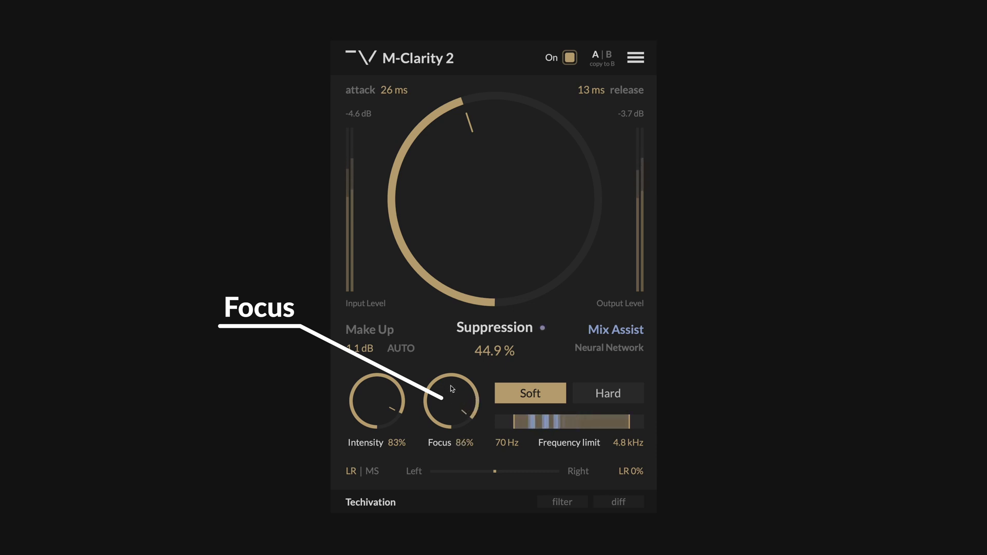
{"action": "left_click_drag", "start_coordinate": [451, 385], "coordinate": [451, 407]}
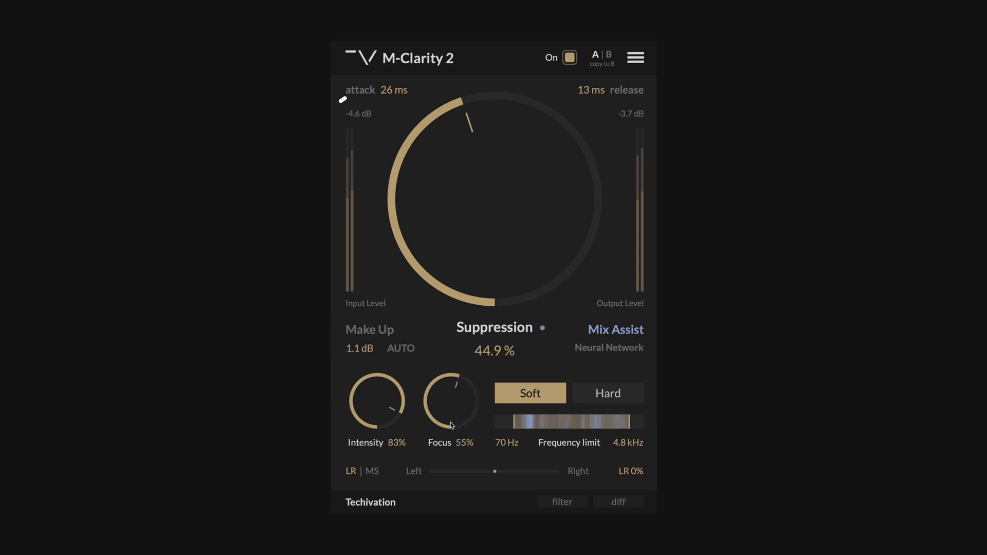
Set both the attack time and the release time to 0 ms.
{"action": "left_click_drag", "start_coordinate": [392, 98], "coordinate": [397, 92]}
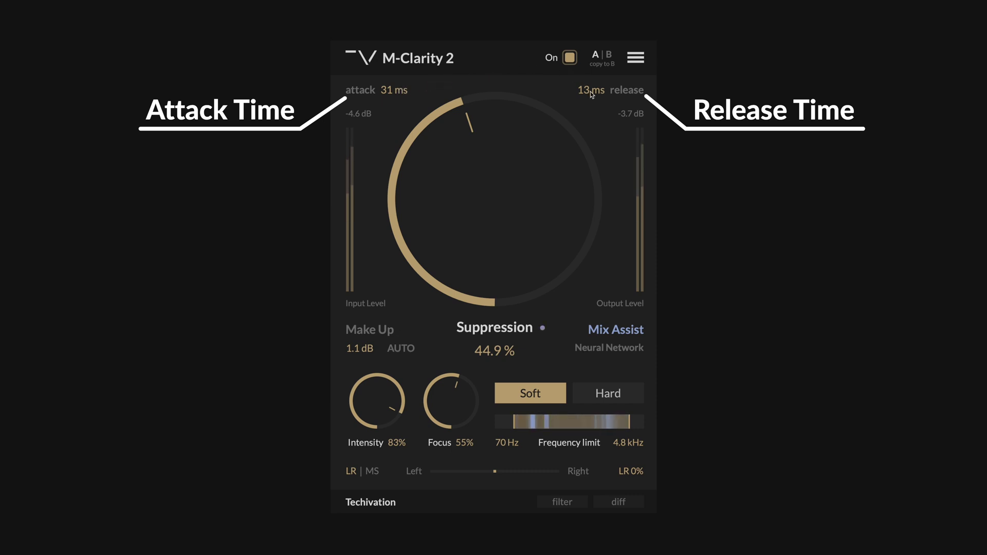
{"action": "mouse_move", "coordinate": [593, 89]}
{"action": "left_mouse_down"}
{"action": "mouse_move", "coordinate": [596, 79]}
{"action": "mouse_move", "coordinate": [594, 105]}
{"action": "left_mouse_up"}
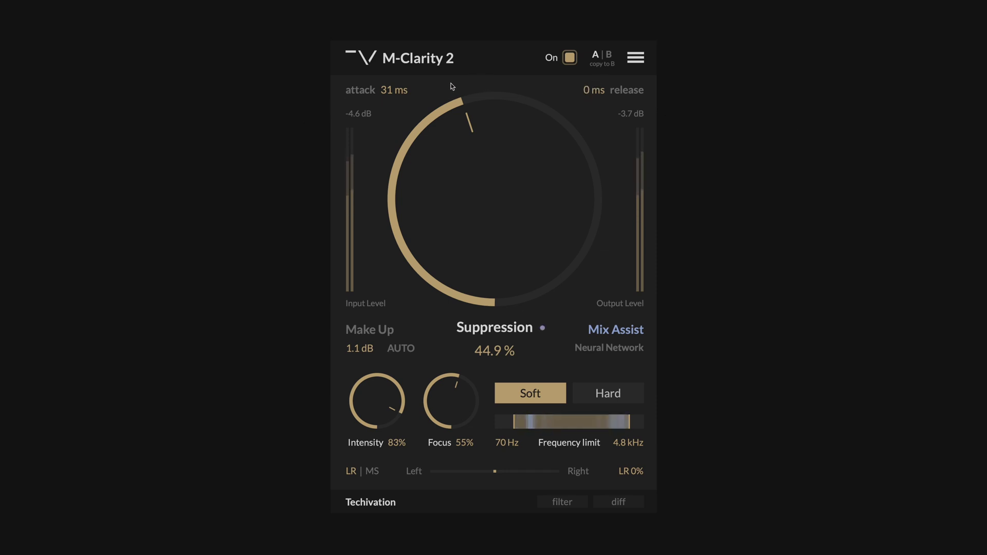
{"action": "left_click_drag", "start_coordinate": [388, 89], "coordinate": [389, 91]}
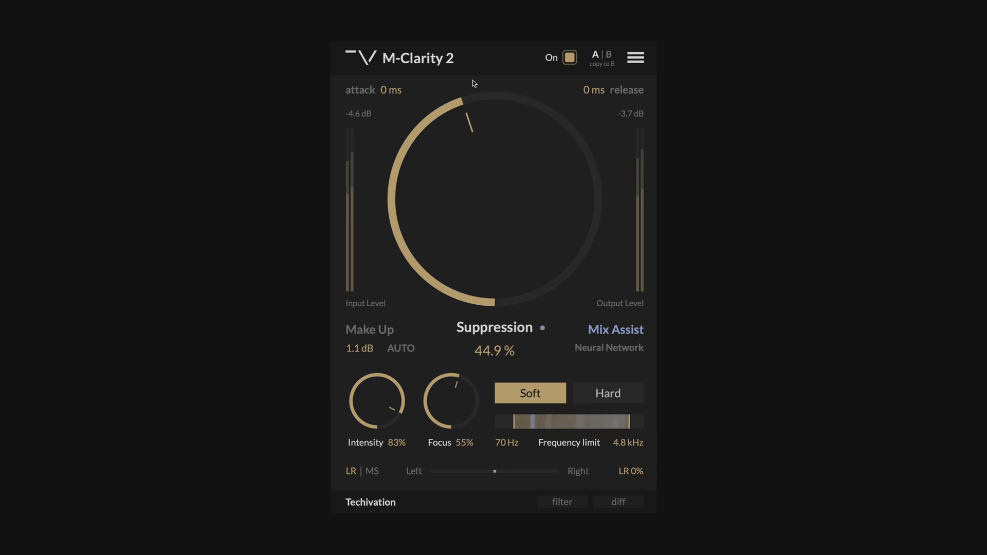
Try the Hard shaping mode and return to Soft.
{"action": "left_click", "coordinate": [590, 402]}
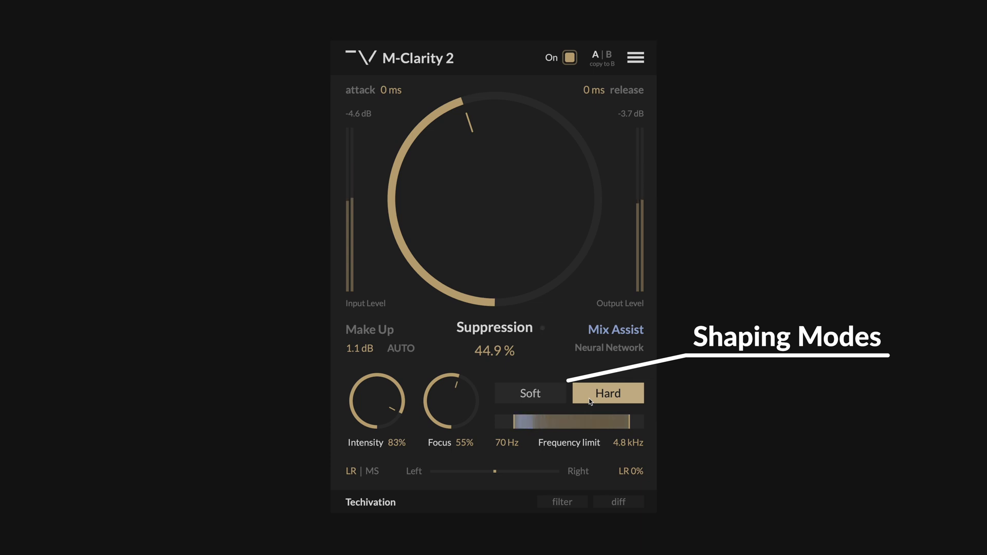
{"action": "left_click", "coordinate": [556, 397]}
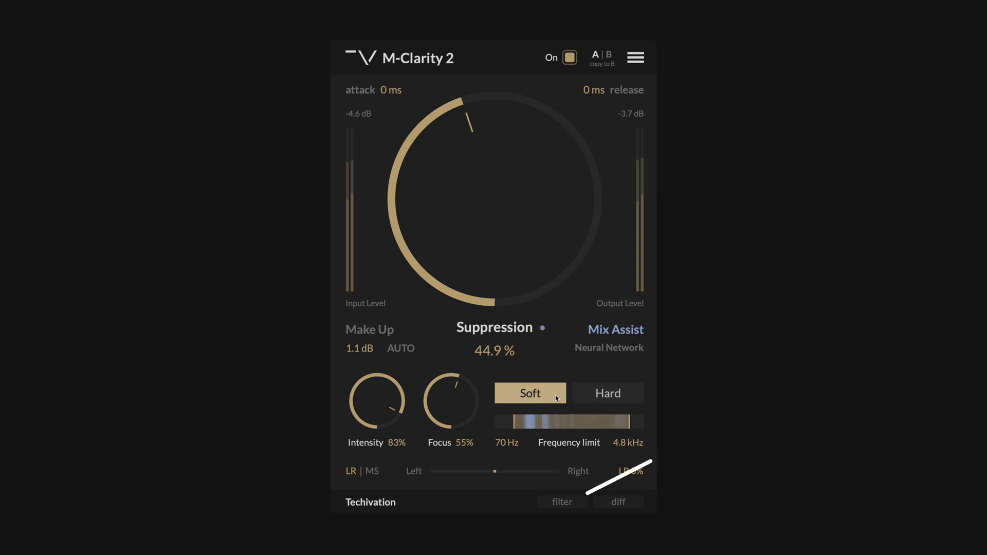
Audition the filter signal briefly, turn it off and switch on diff monitoring.
{"action": "left_click", "coordinate": [558, 502]}
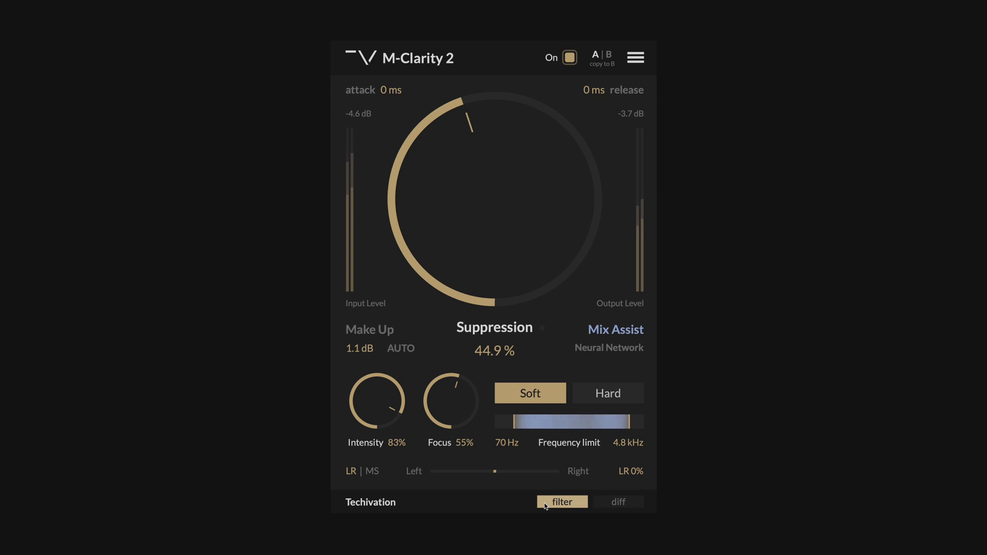
{"action": "left_click", "coordinate": [546, 504]}
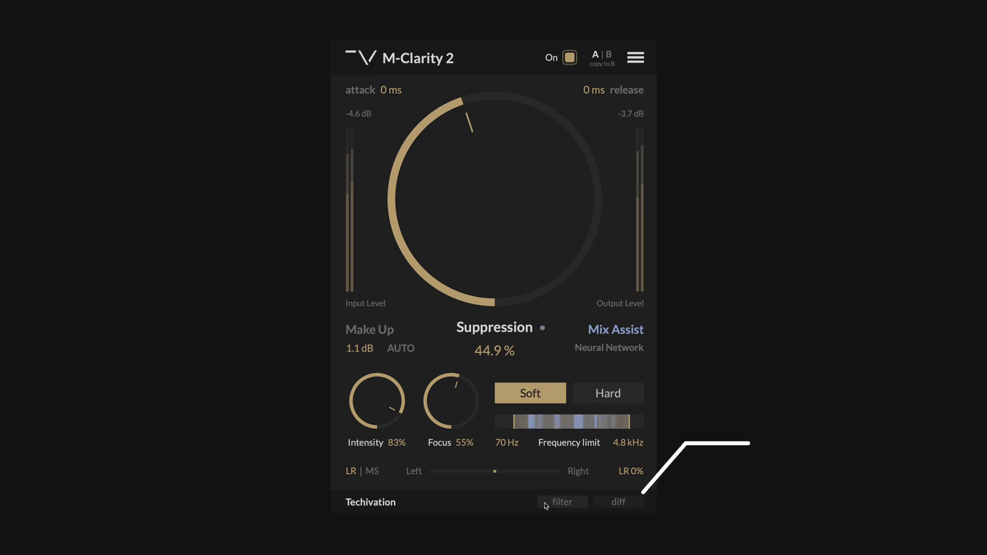
{"action": "left_click", "coordinate": [606, 503]}
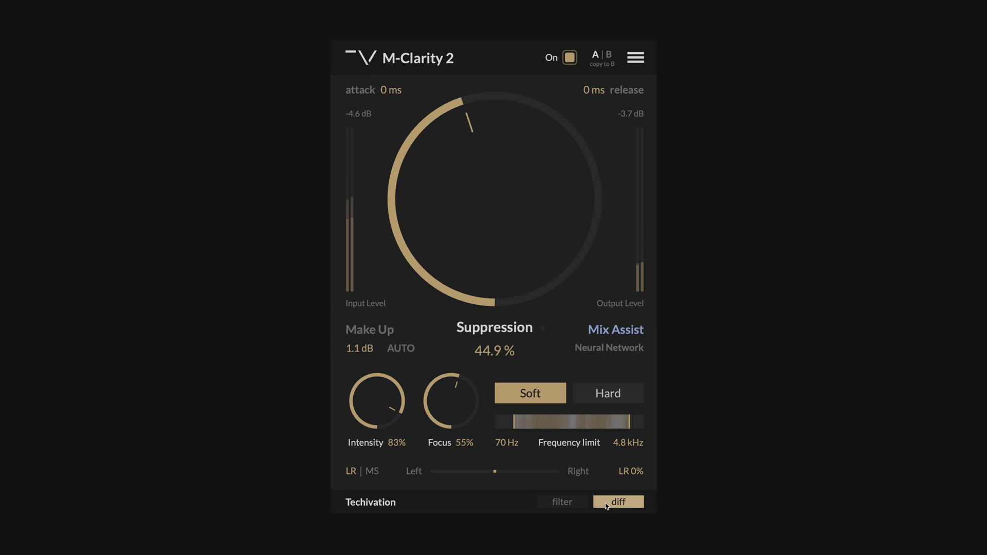
Turn off diff monitoring and try the make-up gain, first manually at 0.2 dB, then with AUTO switched on and off.
{"action": "left_click", "coordinate": [605, 506]}
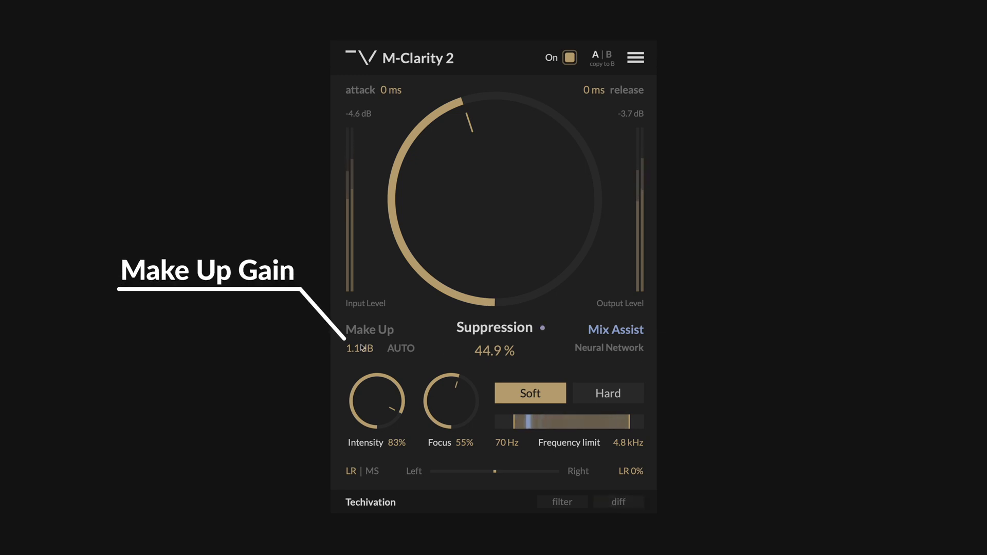
{"action": "left_click_drag", "start_coordinate": [363, 351], "coordinate": [365, 357]}
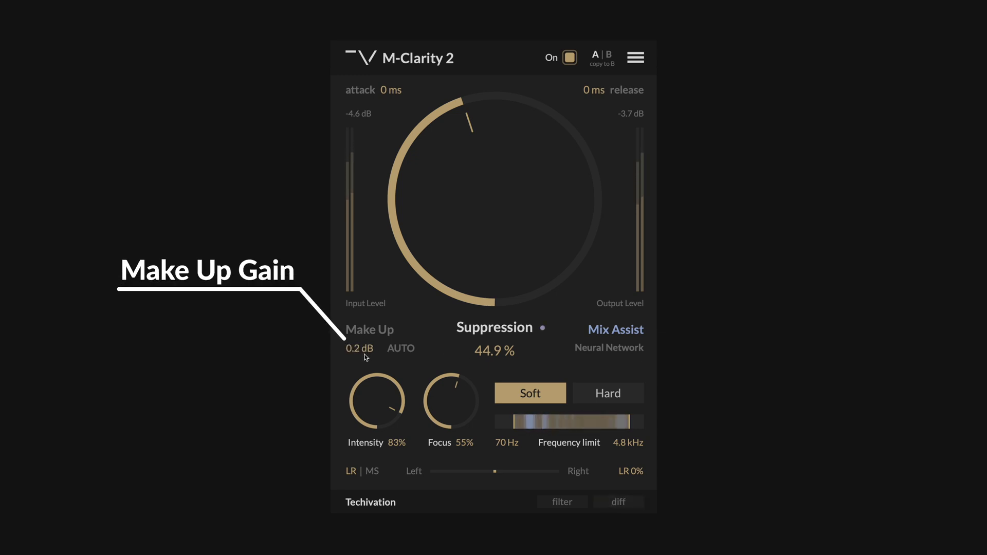
{"action": "left_click", "coordinate": [401, 349]}
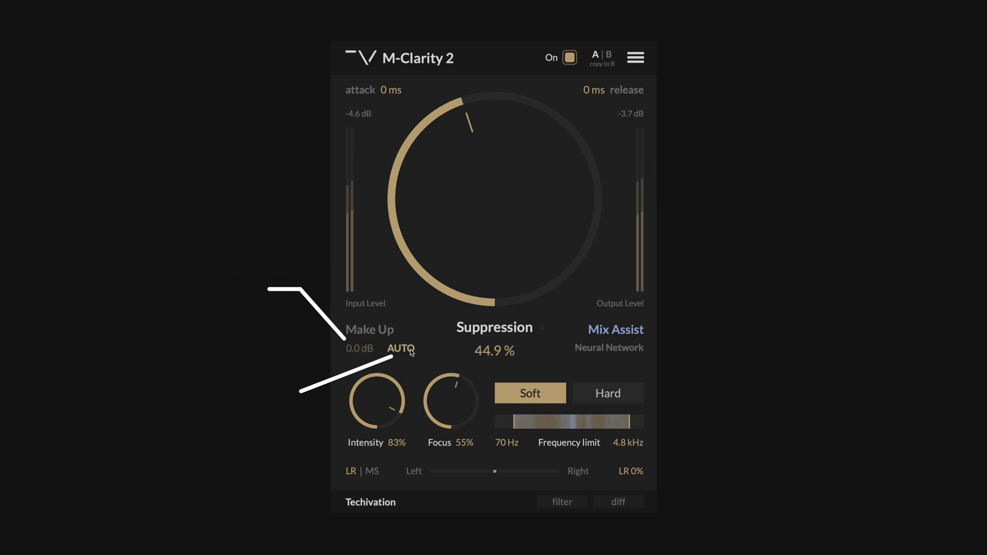
{"action": "left_click", "coordinate": [411, 351]}
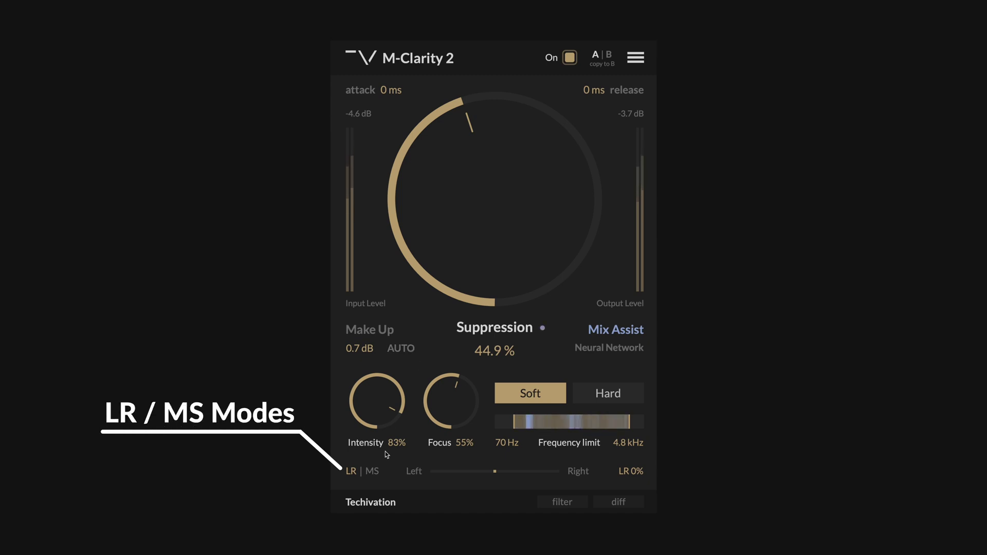
Switch the stereo processing from LR to MS, return to LR for comparison, and end in MS mode.
{"action": "left_click", "coordinate": [371, 473]}
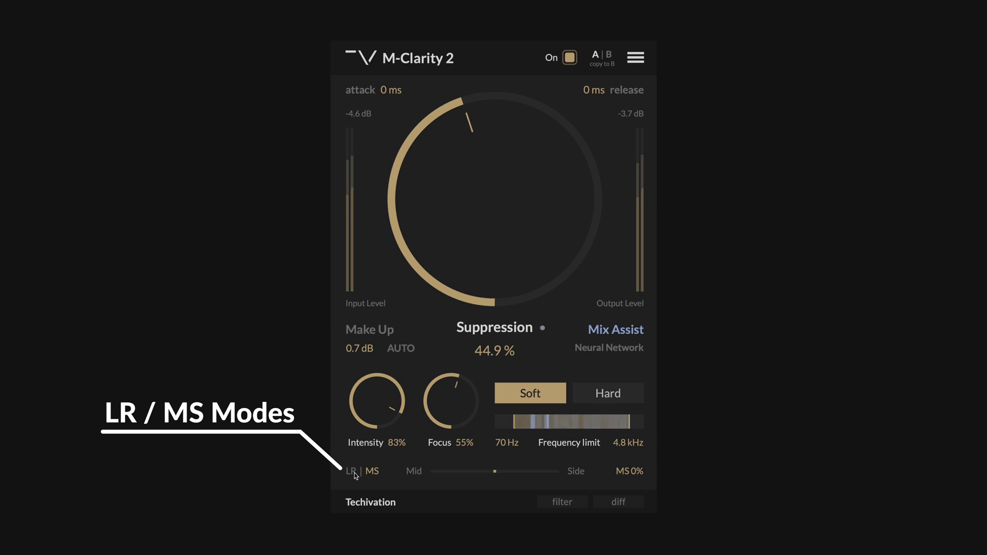
{"action": "left_click", "coordinate": [354, 473]}
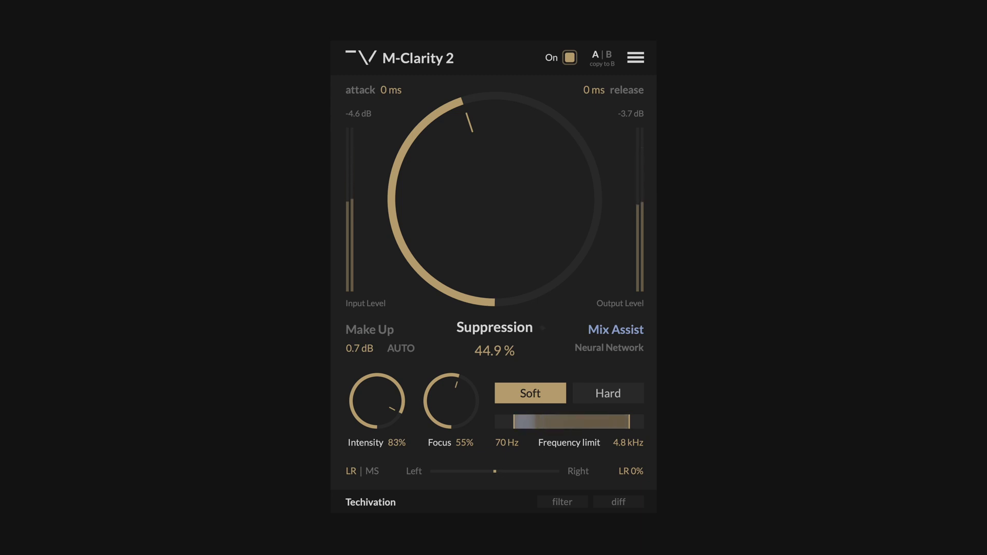
{"action": "left_click", "coordinate": [372, 471]}
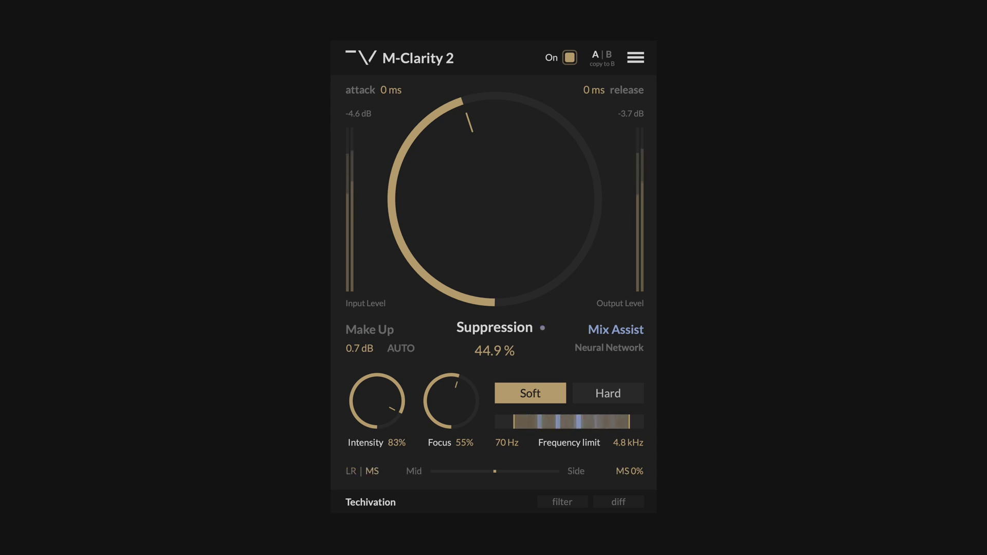
Bypass the plugin briefly to compare the sound, turn it back on and open its main menu.
{"action": "left_click", "coordinate": [570, 57]}
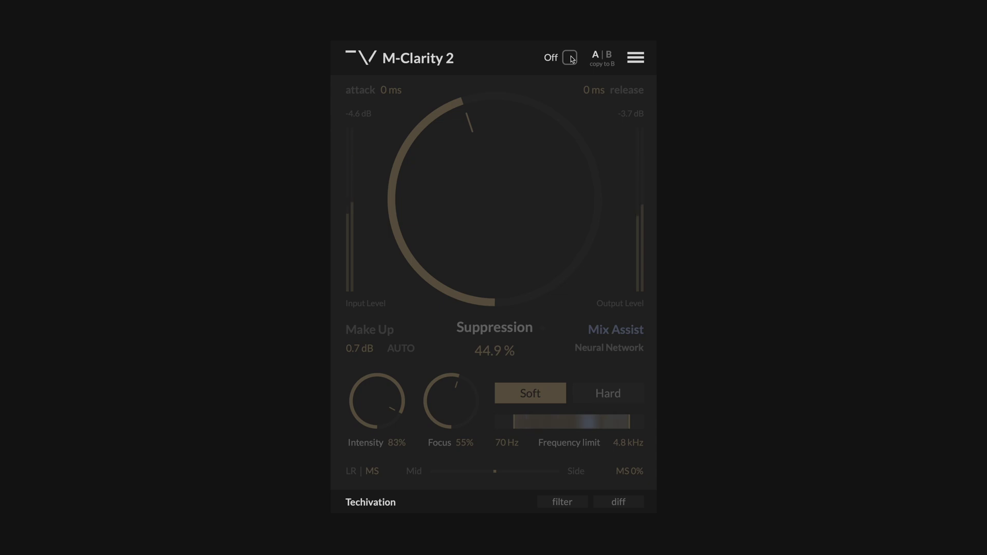
{"action": "left_click", "coordinate": [570, 57]}
{"action": "left_click", "coordinate": [635, 57]}
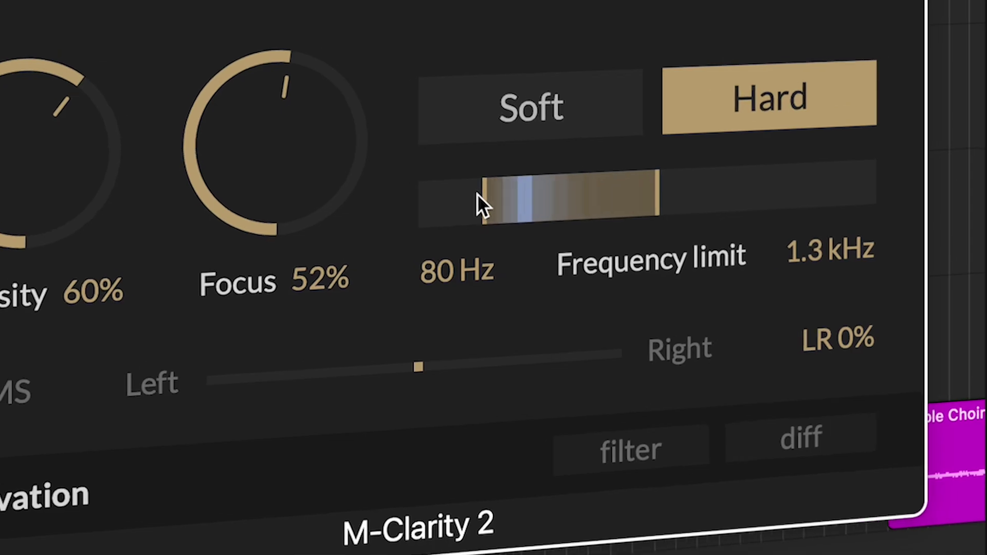
Lower the bottom end of the frequency limit range to 55 Hz.
{"action": "left_click_drag", "start_coordinate": [482, 204], "coordinate": [464, 203]}
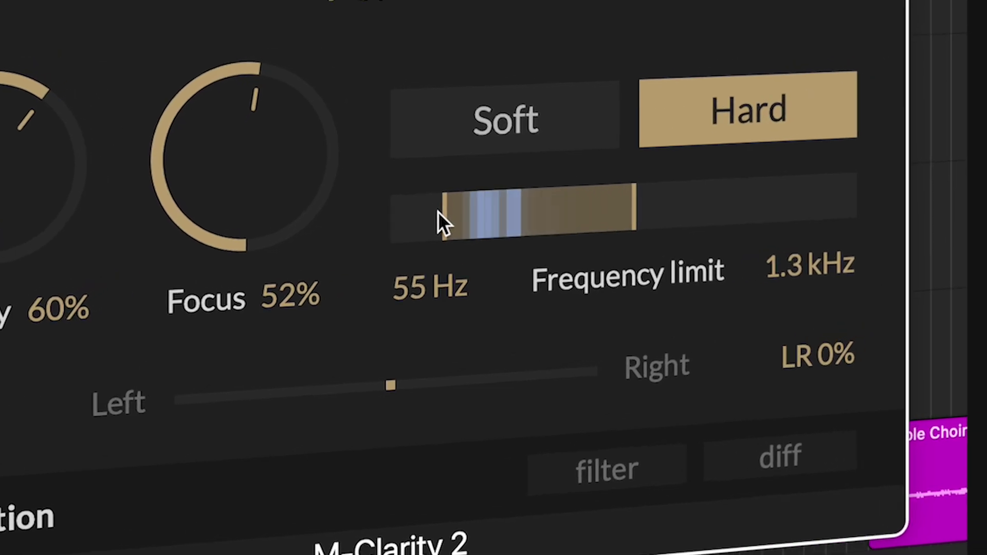